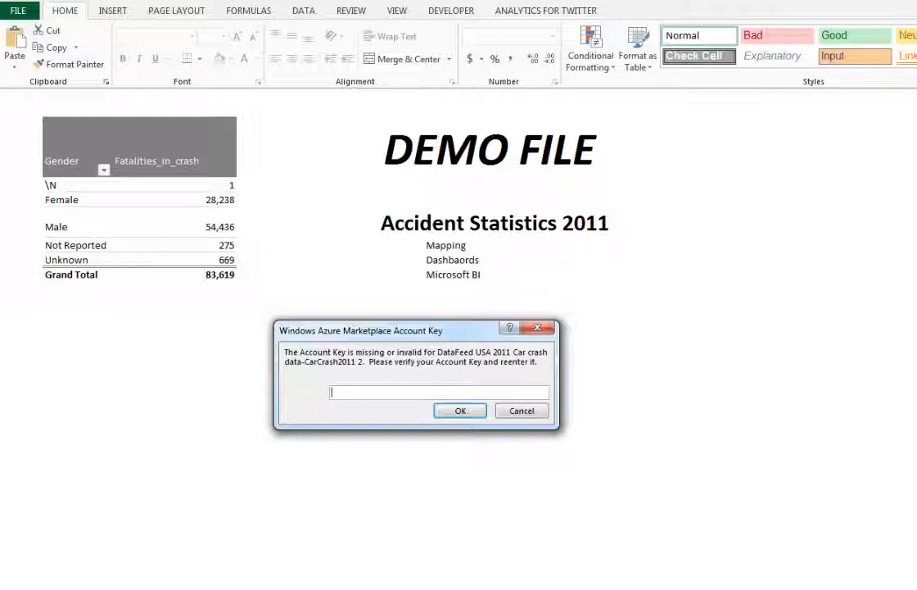
# Step: Dismiss the Windows Azure Marketplace account key request without entering a key and return to the Gender pivot table
pyautogui.press('Tab')
pyautogui.press('Tab')
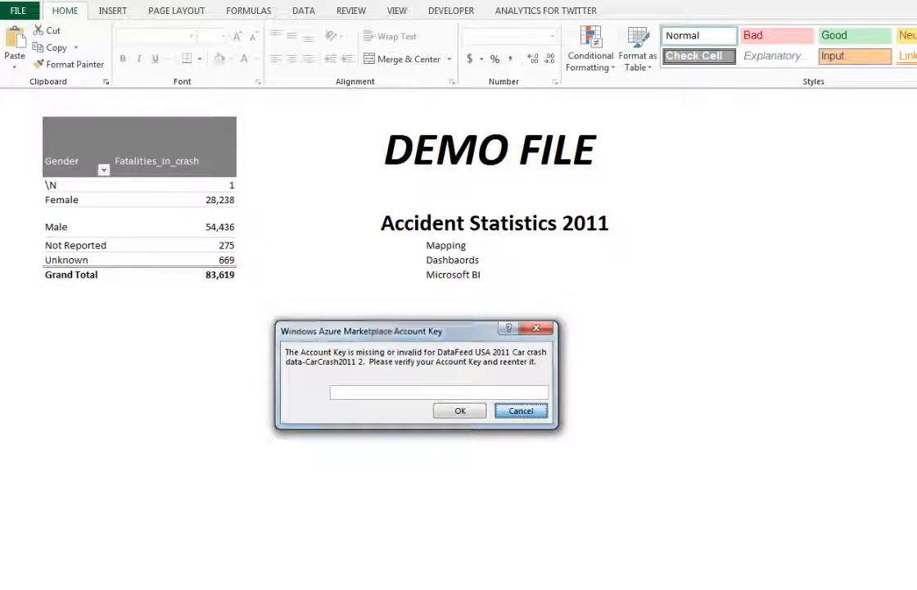
pyautogui.click(521, 410)
pyautogui.click(213, 223)
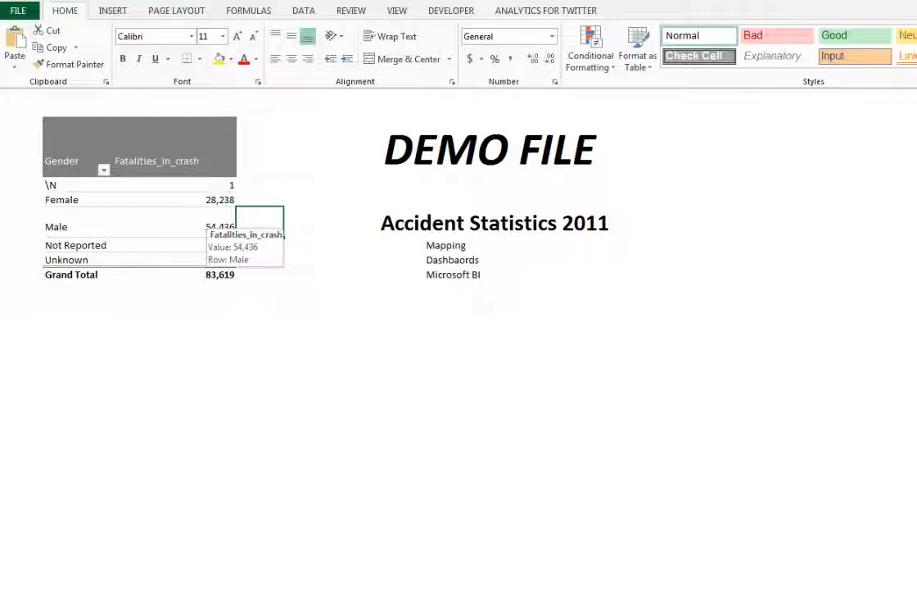
pyautogui.click(185, 219)
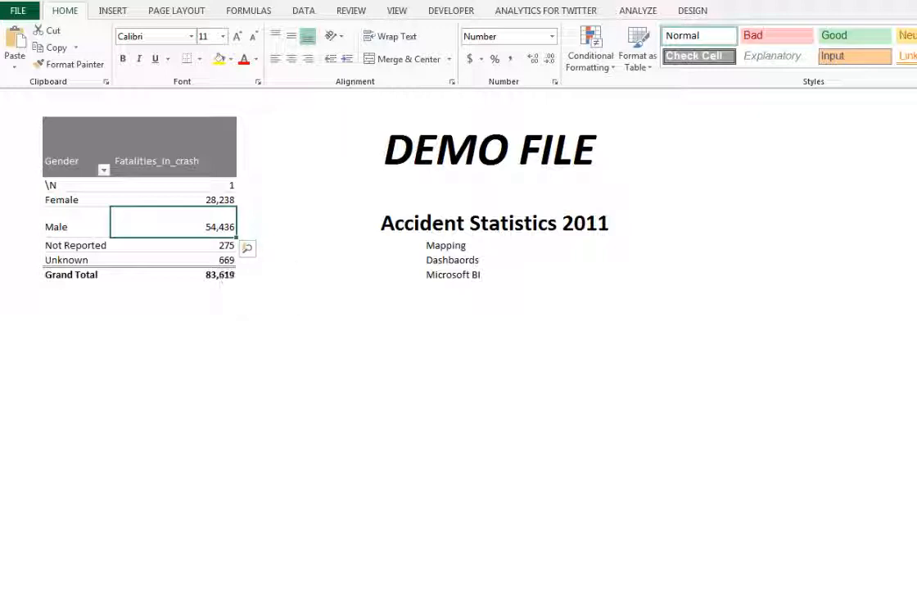
pyautogui.press('Right')
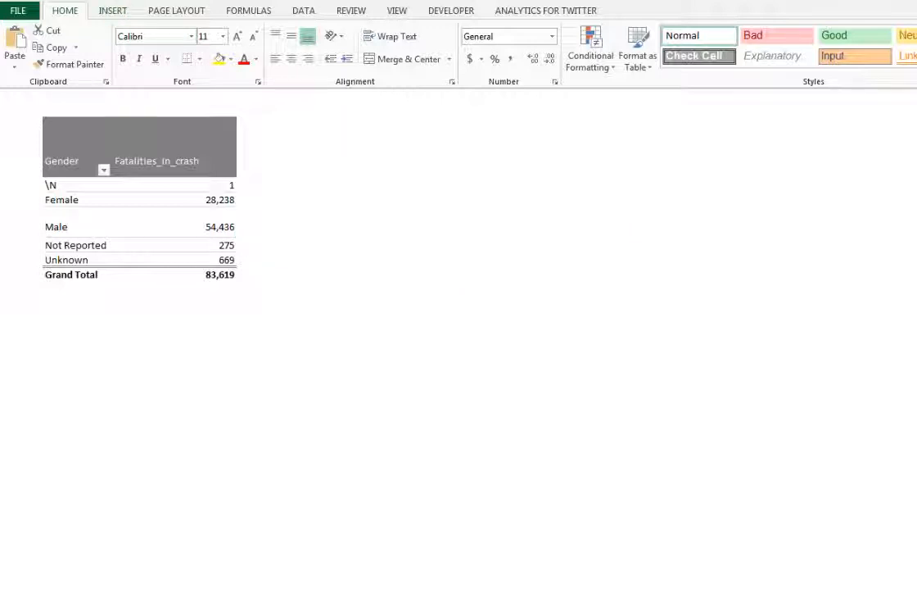
# Step: Insert slicers for Atmospheric_Condition, Drug_Involvement, Gender, Race and Roadway linked to the fatalities pivot table
pyautogui.click(113, 10)
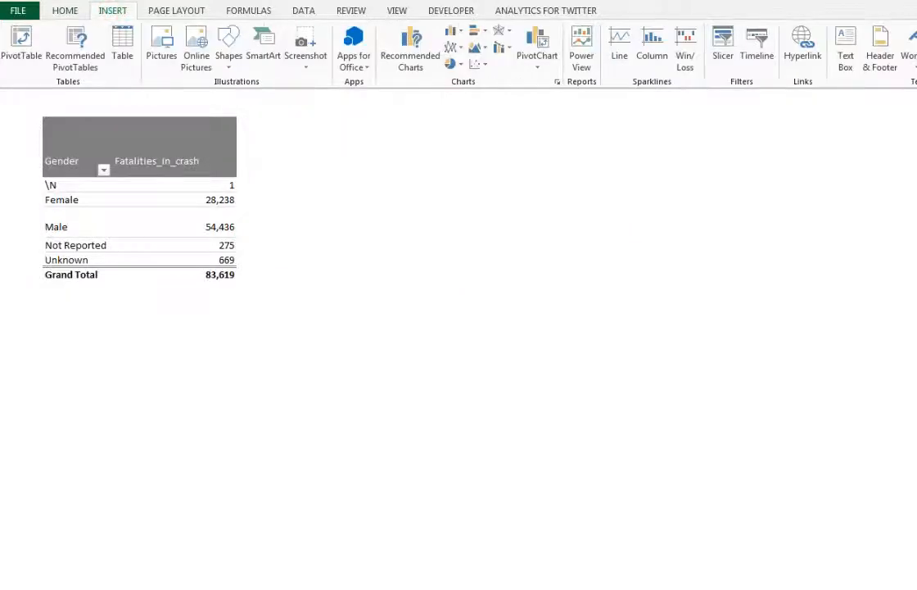
pyautogui.click(159, 185)
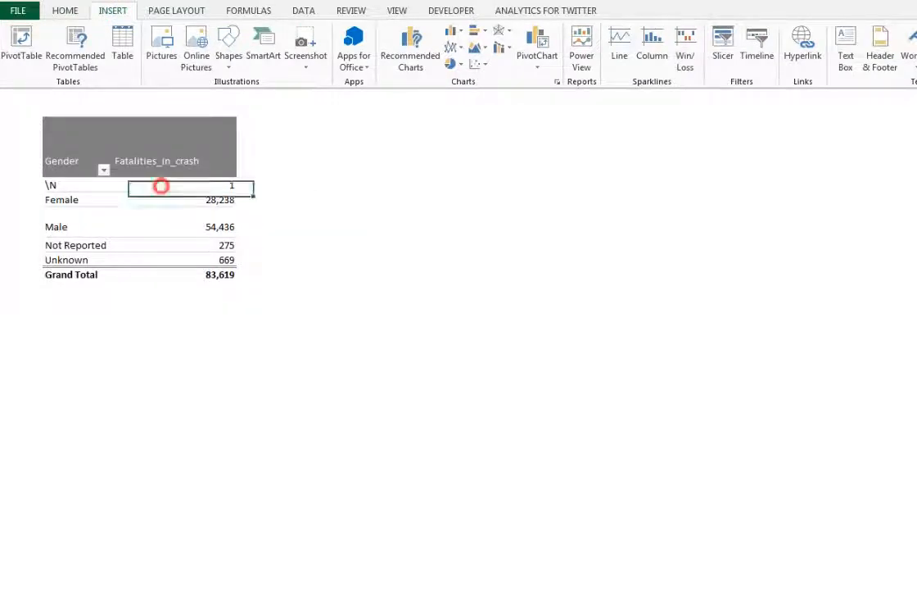
pyautogui.click(722, 39)
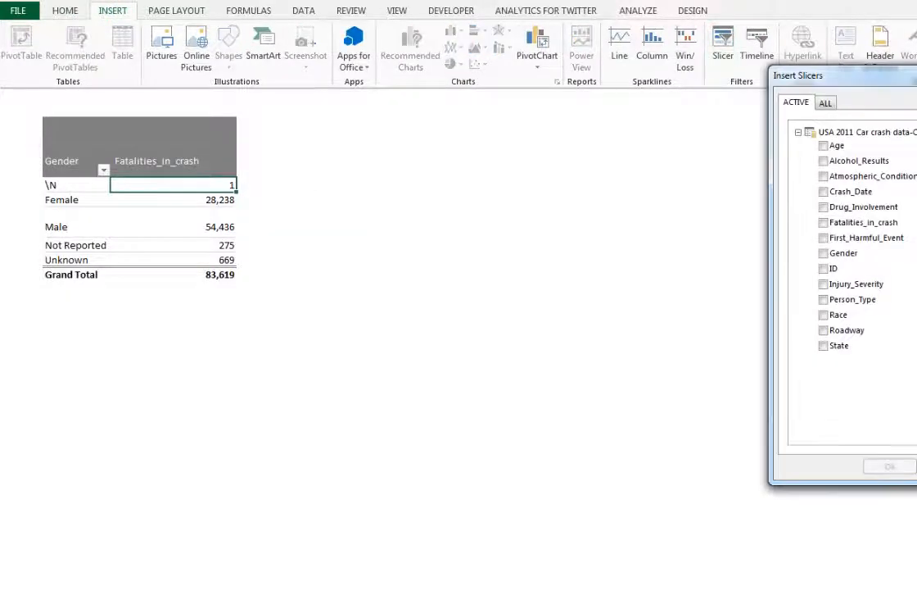
pyautogui.click(824, 146)
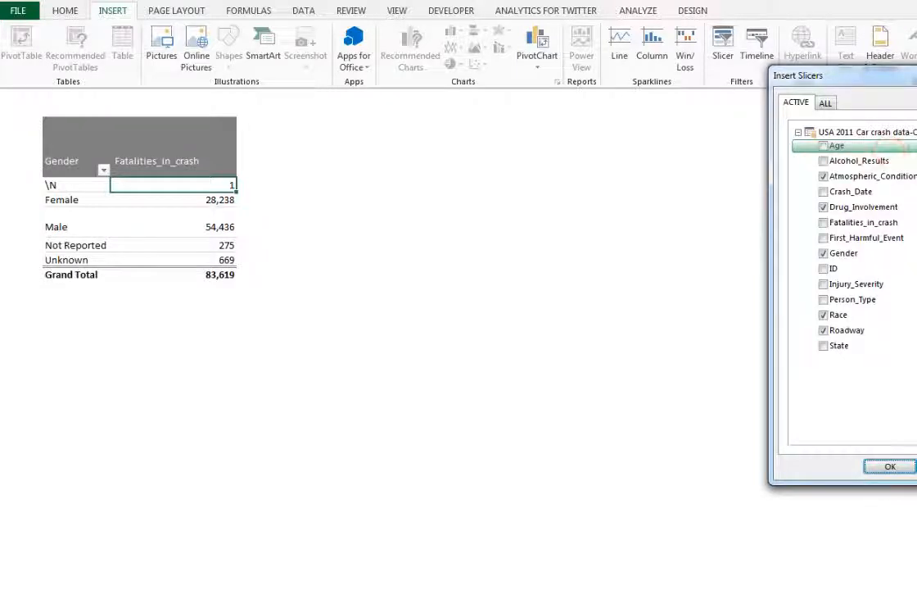
pyautogui.click(823, 145)
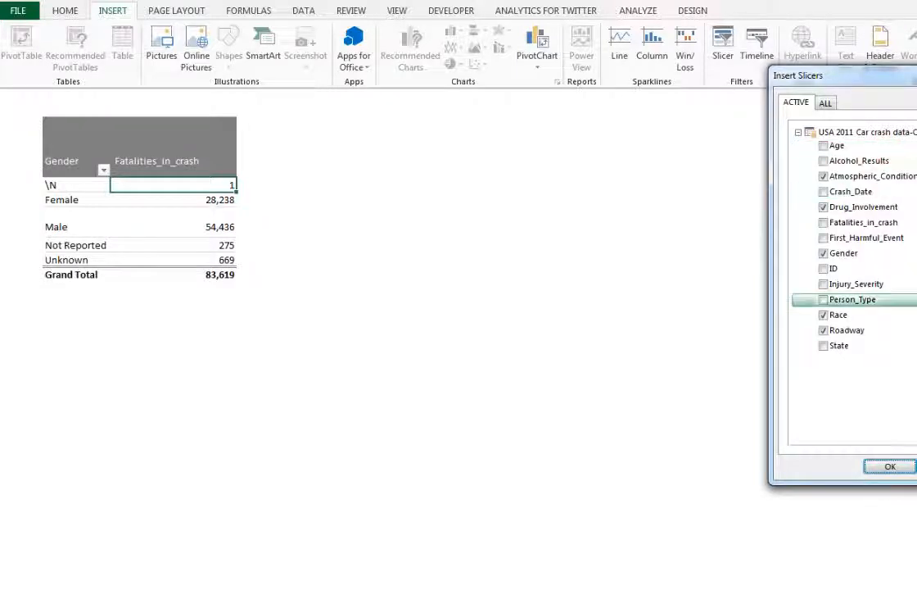
pyautogui.click(888, 464)
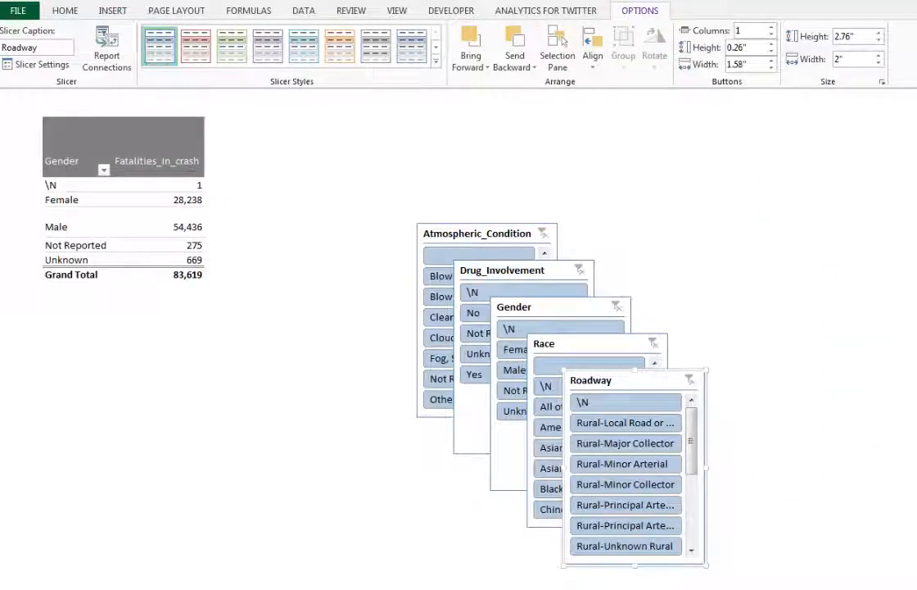
# Step: Spread out the stacked slicers, placing Atmospheric_Condition beside the pivot table, Drug_Involvement below it, and moving Gender and Race clear of Roadway
pyautogui.moveTo(475, 231); pyautogui.dragTo(347, 129)
pyautogui.moveTo(535, 264); pyautogui.dragTo(177, 325)
pyautogui.moveTo(544, 299); pyautogui.dragTo(527, 149)
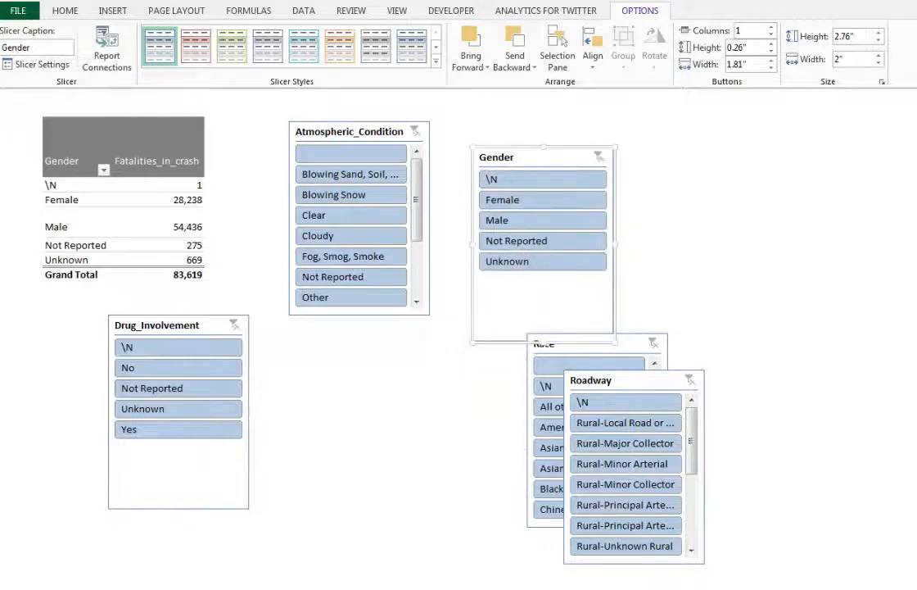
pyautogui.moveTo(545, 343); pyautogui.dragTo(287, 344)
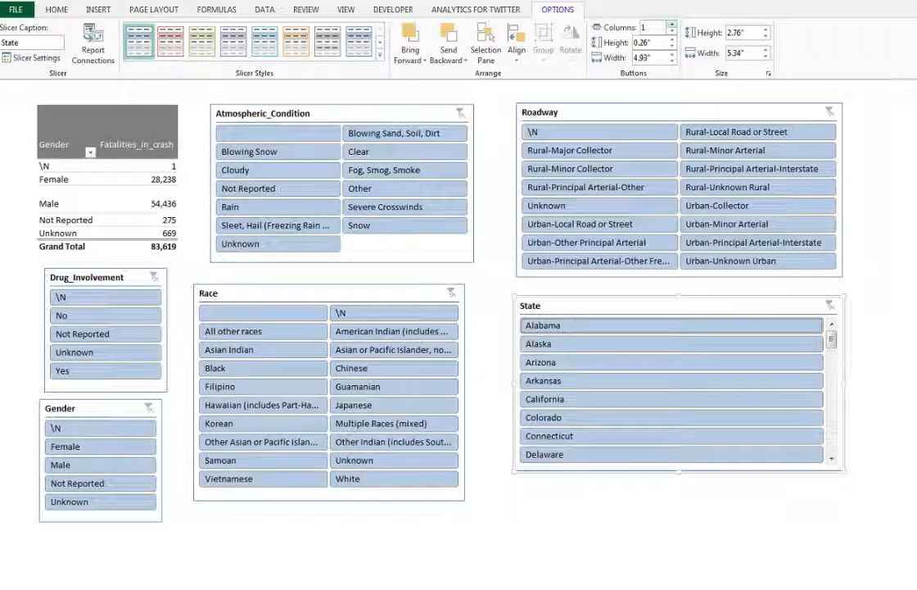
# Step: Lay out the Roadway slicer in two columns and the State slicer in five, enlarging State to about 3.82" high and widening it
pyautogui.click(672, 23)
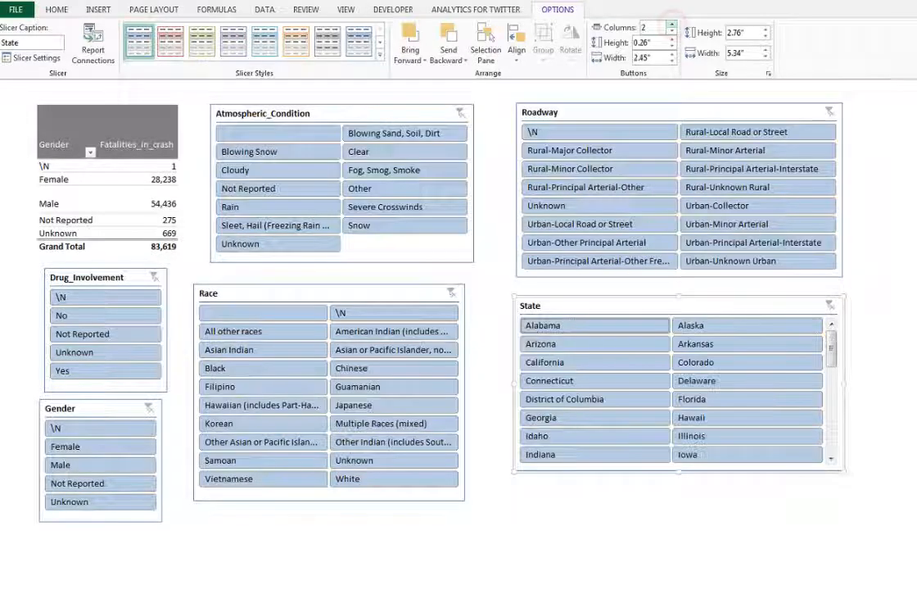
pyautogui.click(671, 24)
pyautogui.click(672, 24)
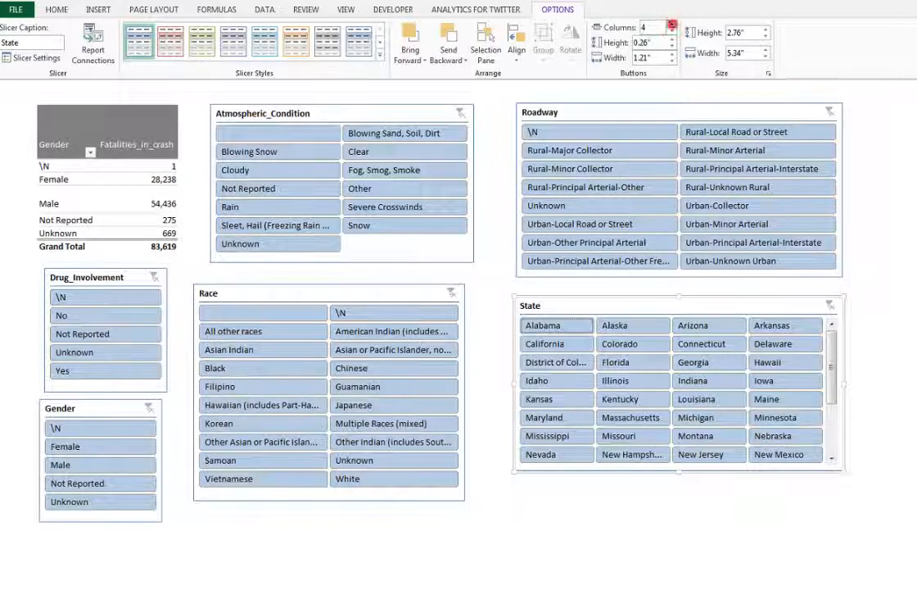
pyautogui.click(671, 23)
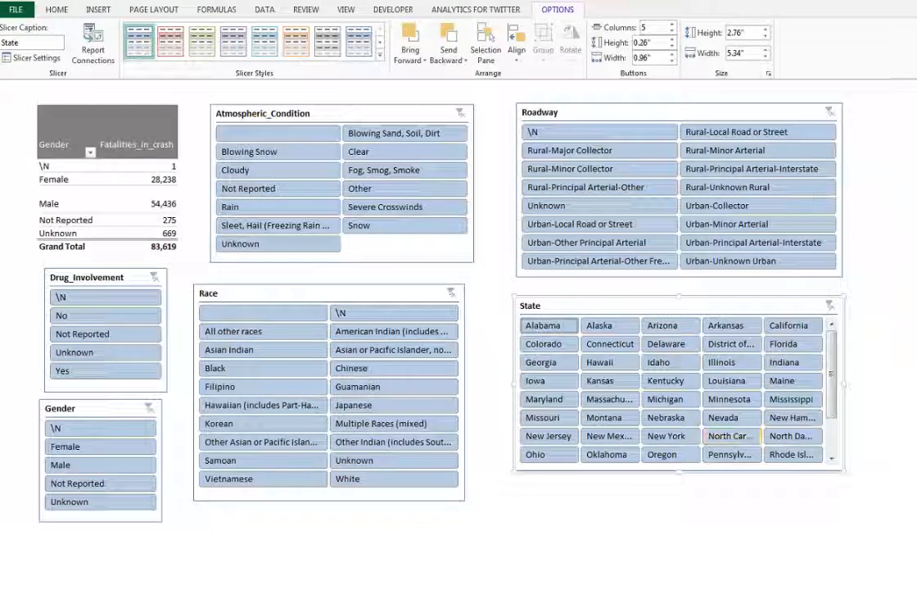
pyautogui.moveTo(679, 470); pyautogui.dragTo(680, 539)
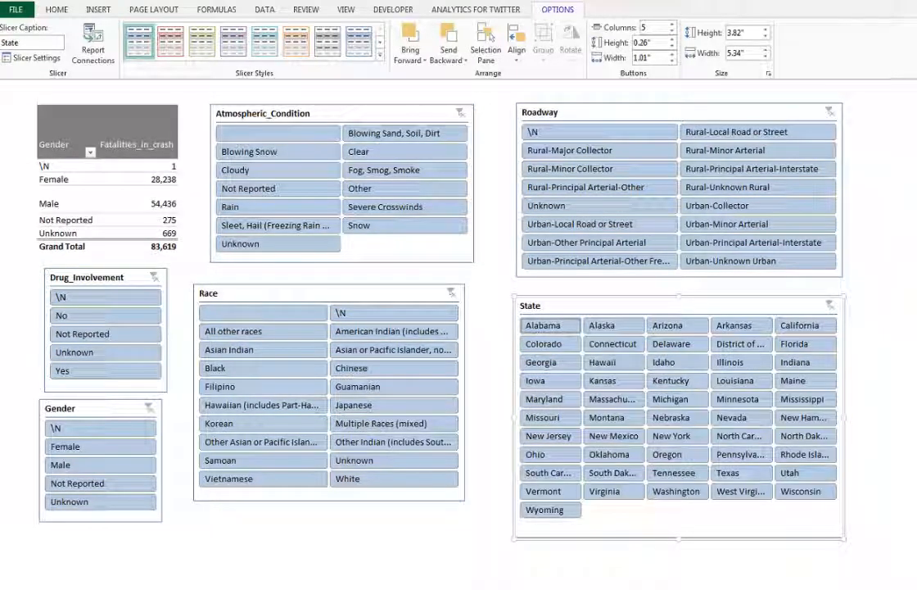
pyautogui.moveTo(844, 418); pyautogui.dragTo(881, 418)
# Step: Apply the Retrospect theme to the workbook
pyautogui.click(154, 10)
pyautogui.click(14, 43)
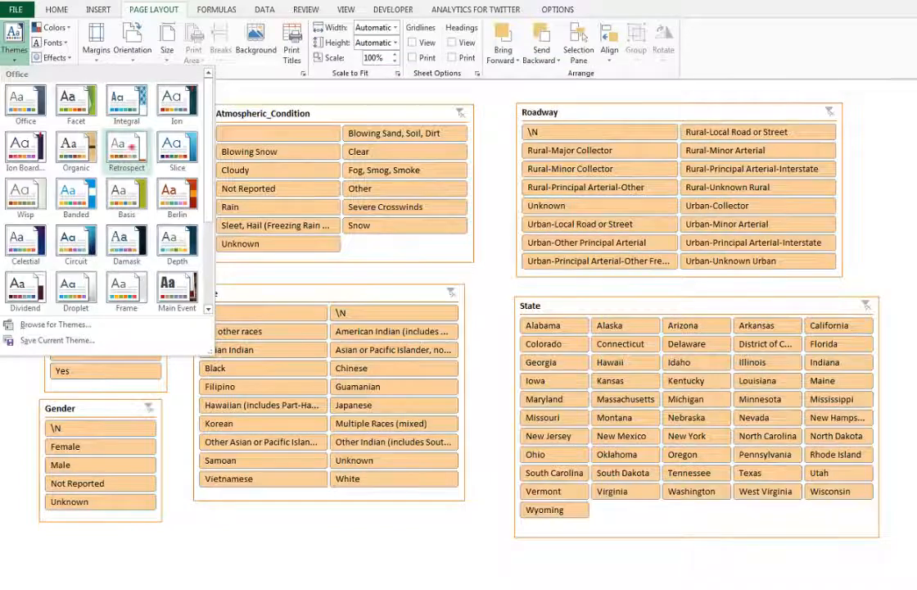
pyautogui.click(129, 146)
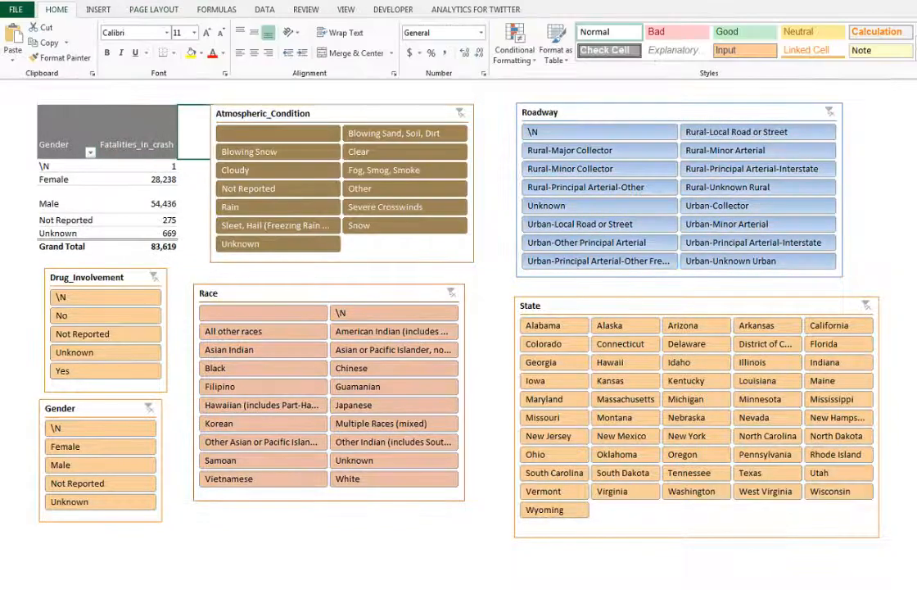
pyautogui.click(89, 271)
pyautogui.rightClick(105, 273)
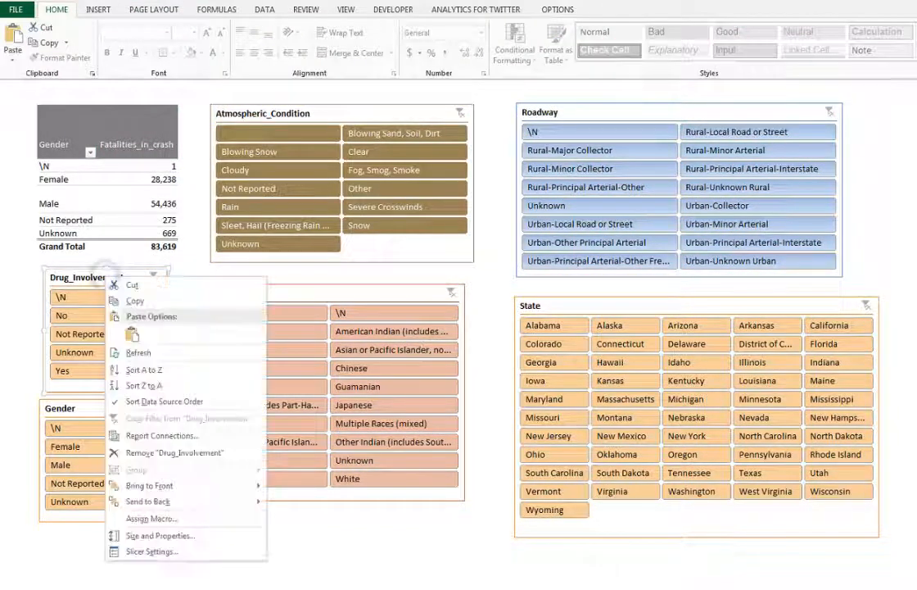
pyautogui.click(151, 551)
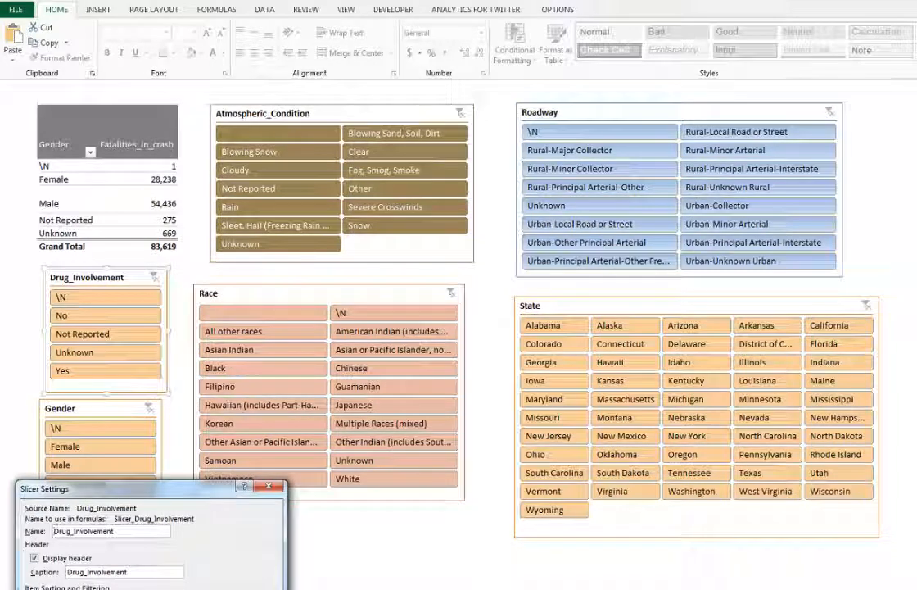
pyautogui.press('Escape')
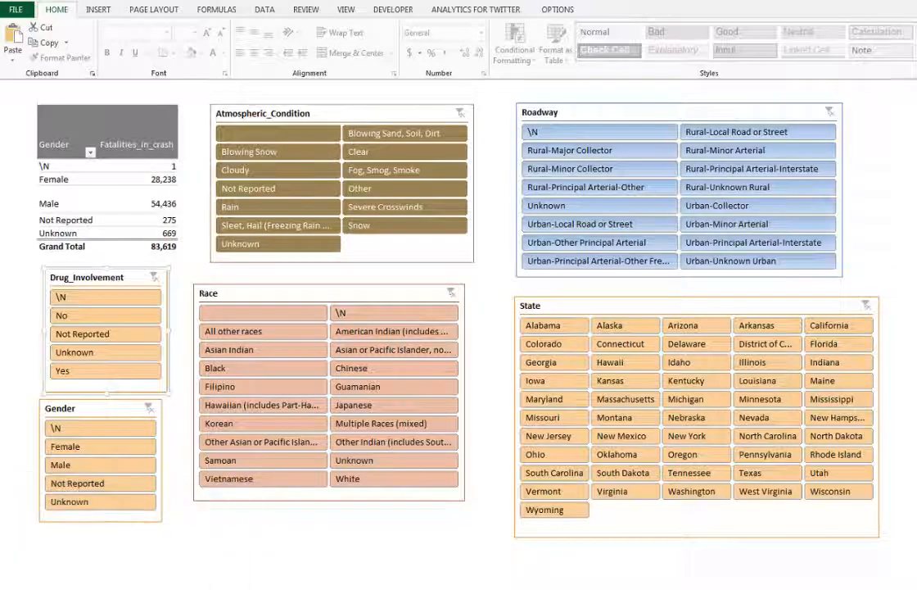
# Step: Try the slicers by filtering to Female and Drug_Involvement Yes, clear both filters, and filter Race to Black
pyautogui.click(123, 405)
pyautogui.click(696, 362)
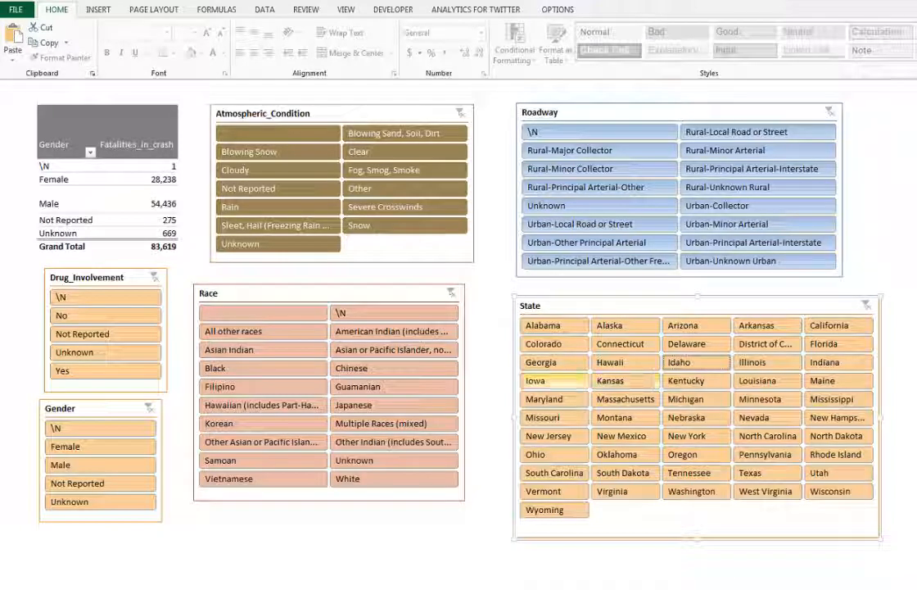
pyautogui.click(66, 446)
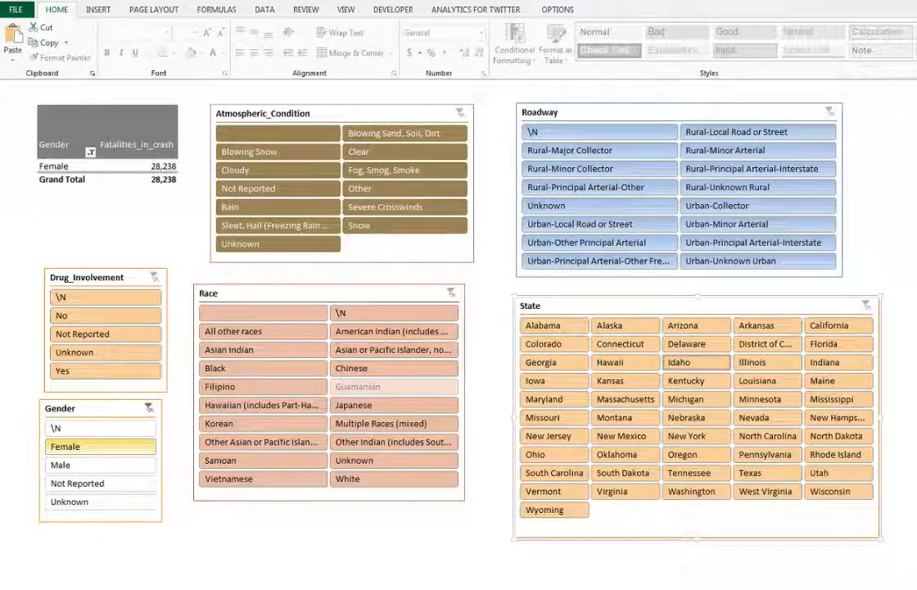
pyautogui.click(106, 371)
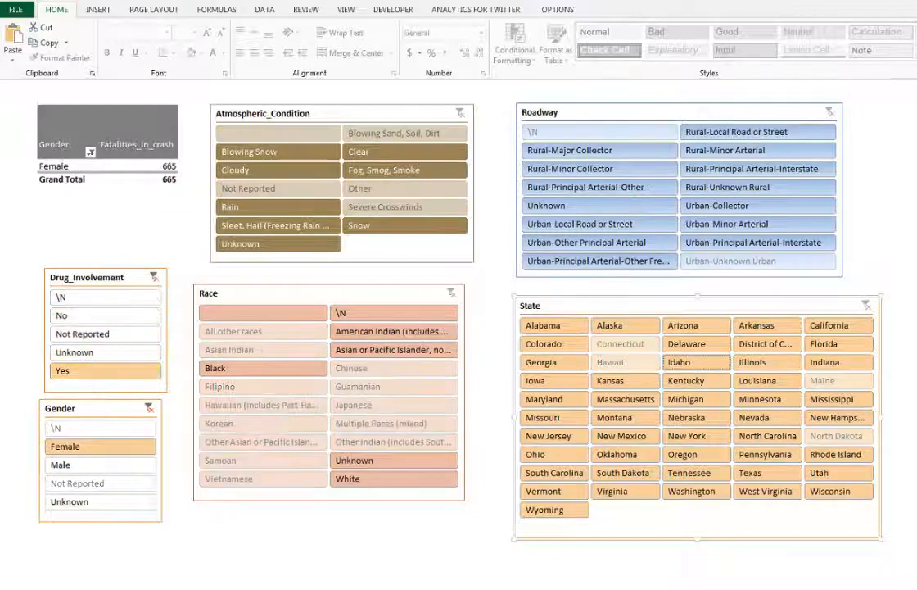
pyautogui.click(148, 407)
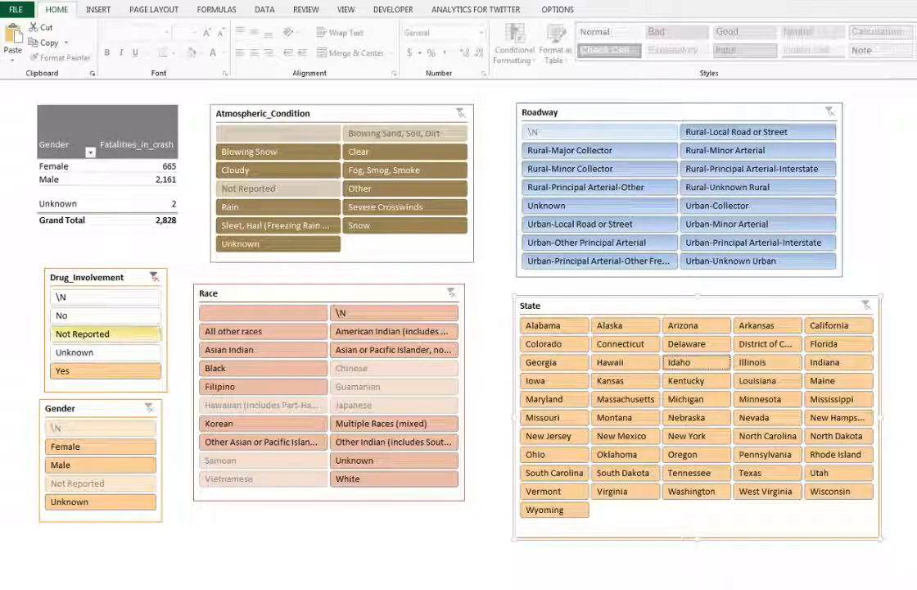
pyautogui.click(154, 277)
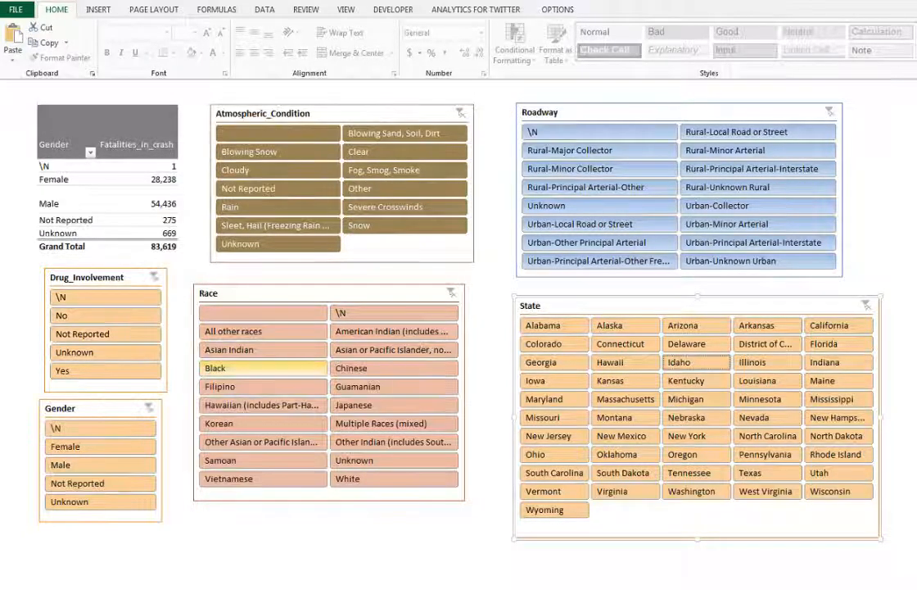
pyautogui.click(259, 368)
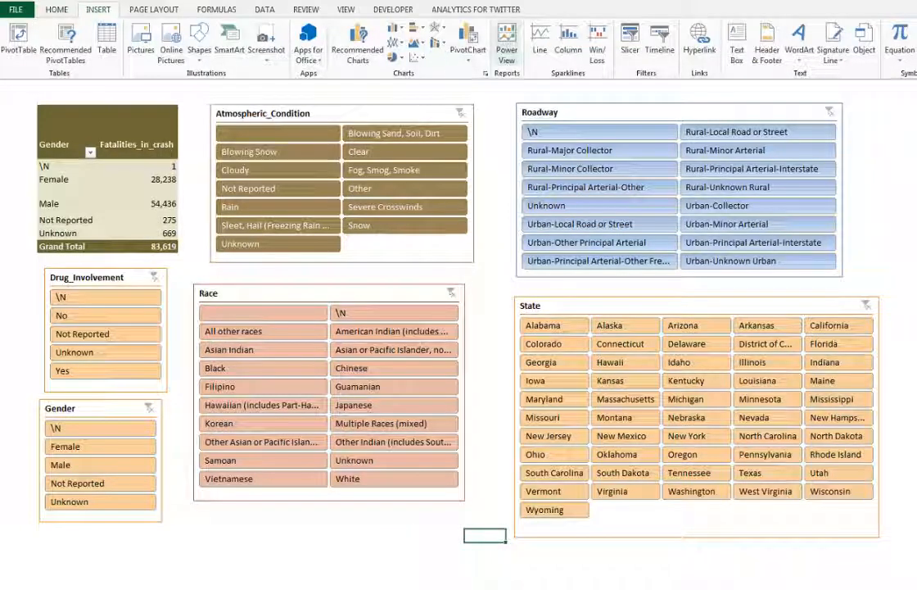
# Step: Create a Power View report with the State field and display it as a map
pyautogui.click(507, 51)
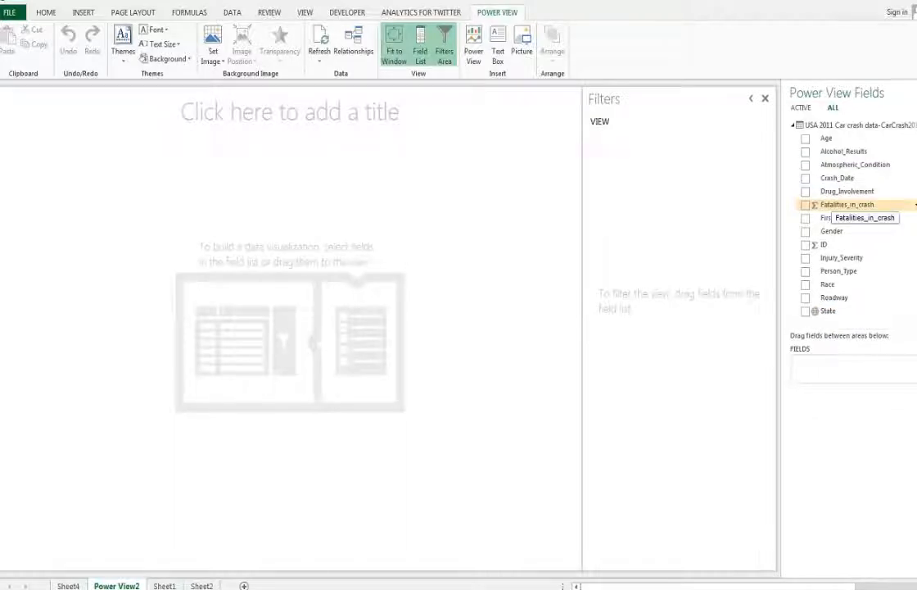
pyautogui.click(806, 311)
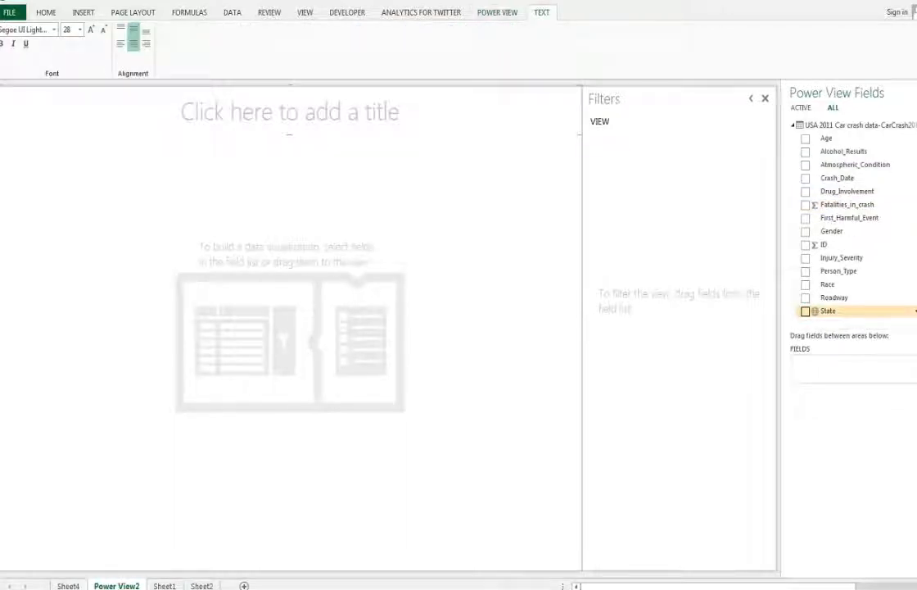
pyautogui.click(806, 311)
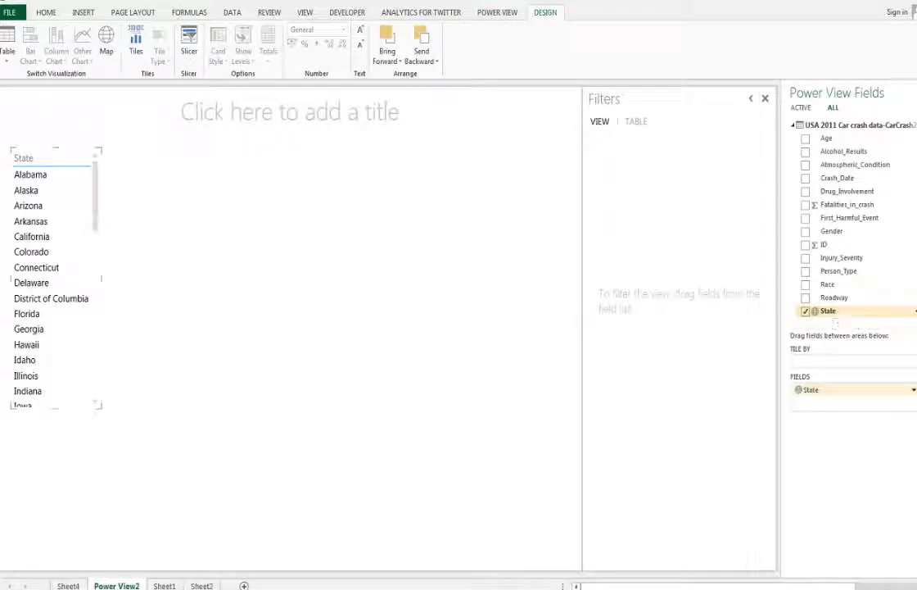
pyautogui.click(107, 41)
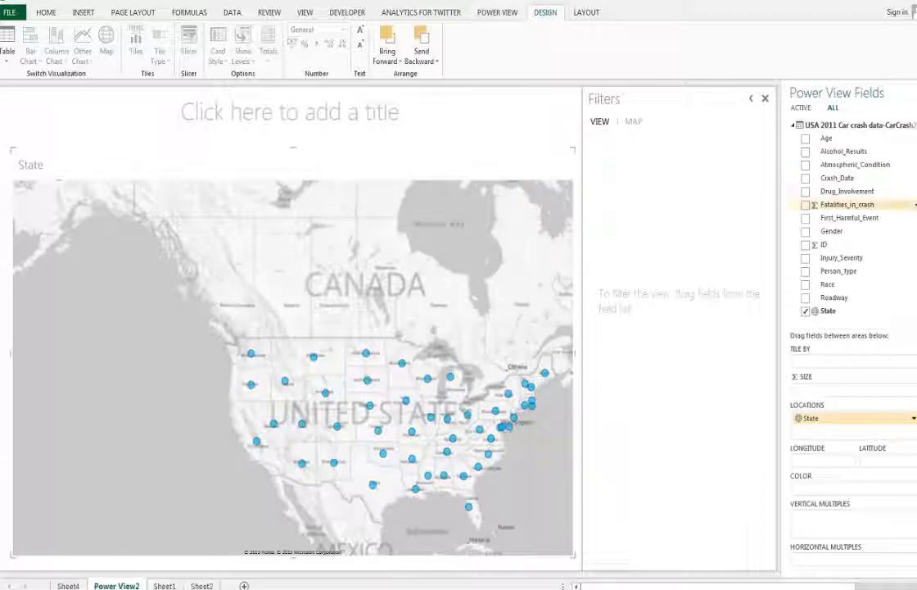
# Step: Size the map bubbles by Fatalities_in_crash and color them by Gender
pyautogui.moveTo(848, 204); pyautogui.dragTo(850, 390)
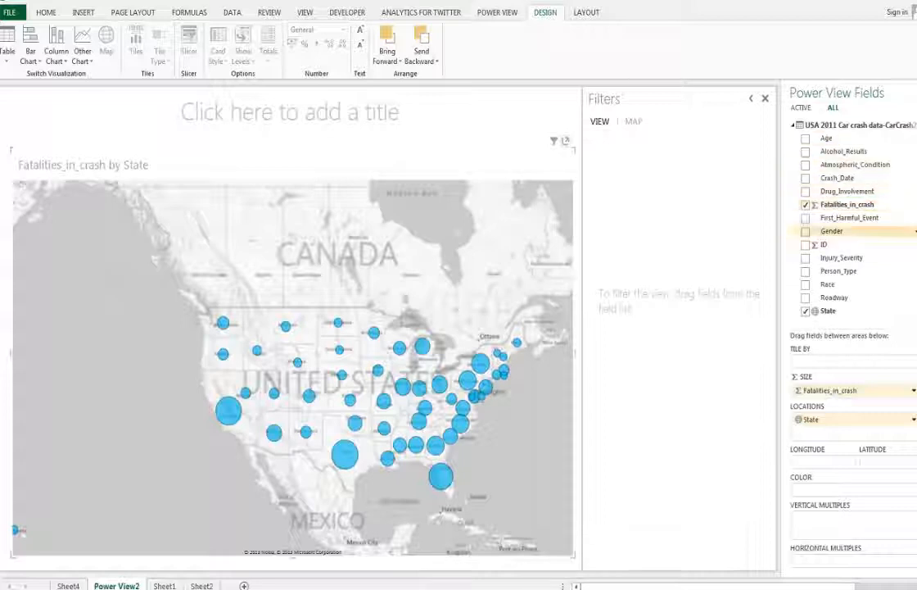
pyautogui.moveTo(829, 231); pyautogui.dragTo(828, 490)
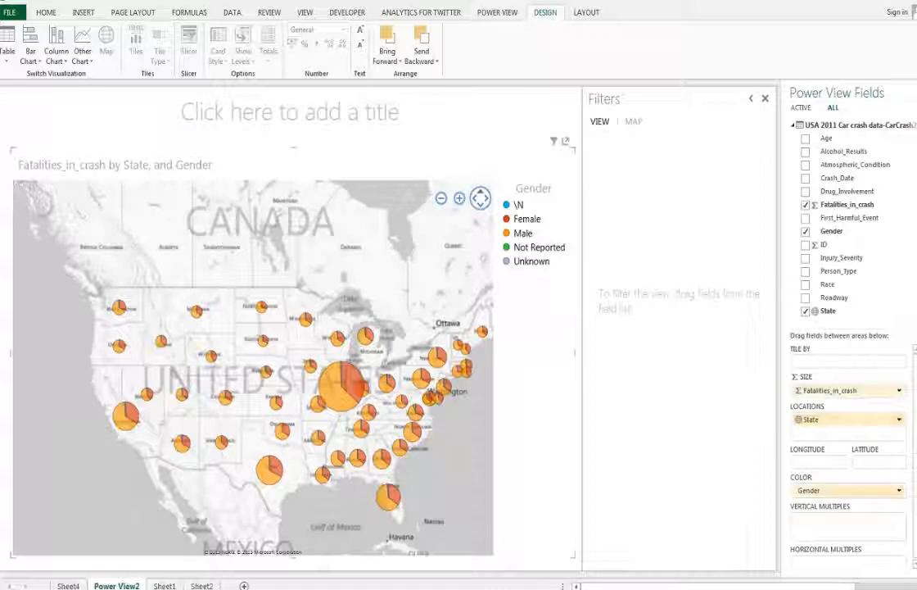
# Step: Split the map into vertical multiples by Gender and color the bubbles by Drug_Involvement
pyautogui.moveTo(809, 491); pyautogui.dragTo(830, 528)
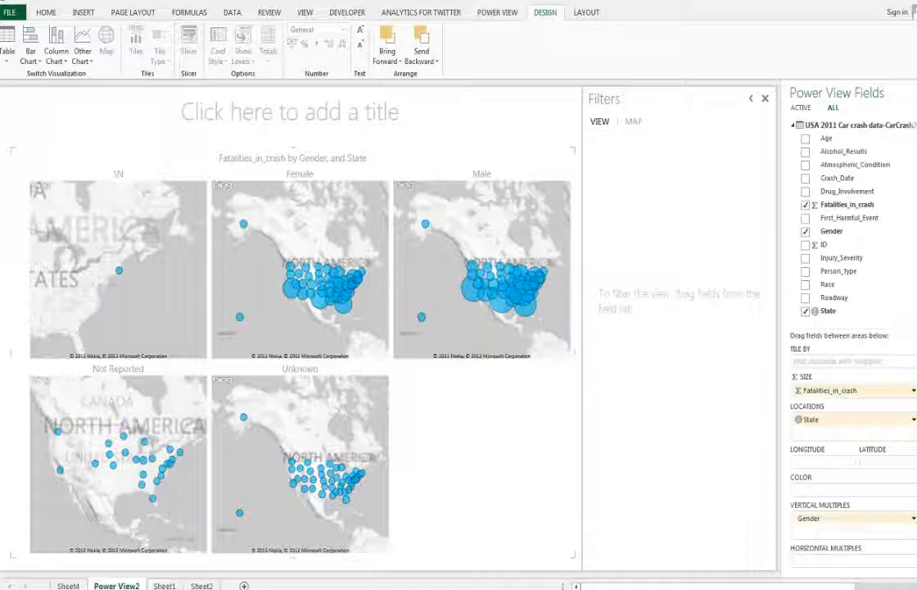
pyautogui.moveTo(844, 191); pyautogui.dragTo(840, 258)
pyautogui.moveTo(844, 472); pyautogui.dragTo(832, 490)
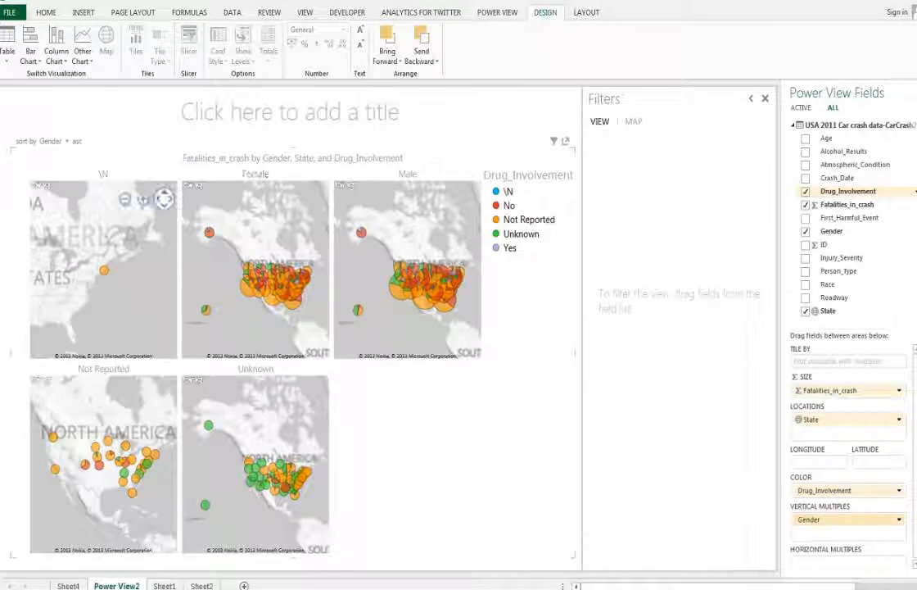
# Step: Filter the Power View map by Gender to show only Male
pyautogui.click(634, 121)
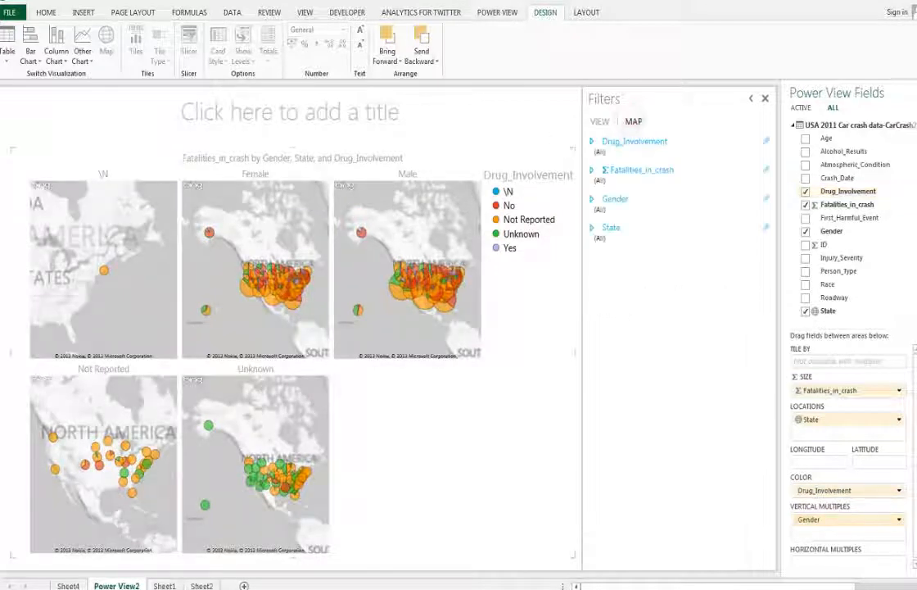
pyautogui.click(615, 199)
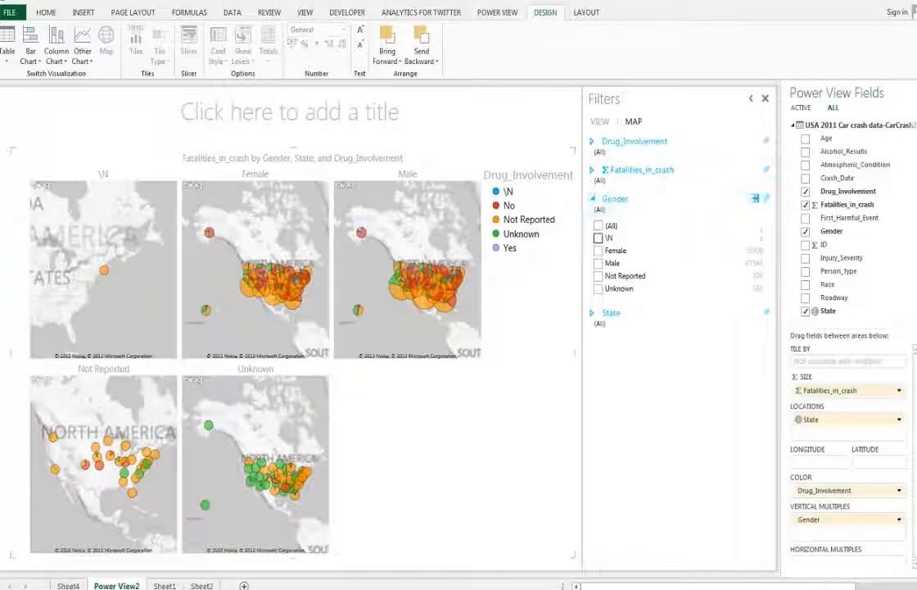
pyautogui.click(598, 263)
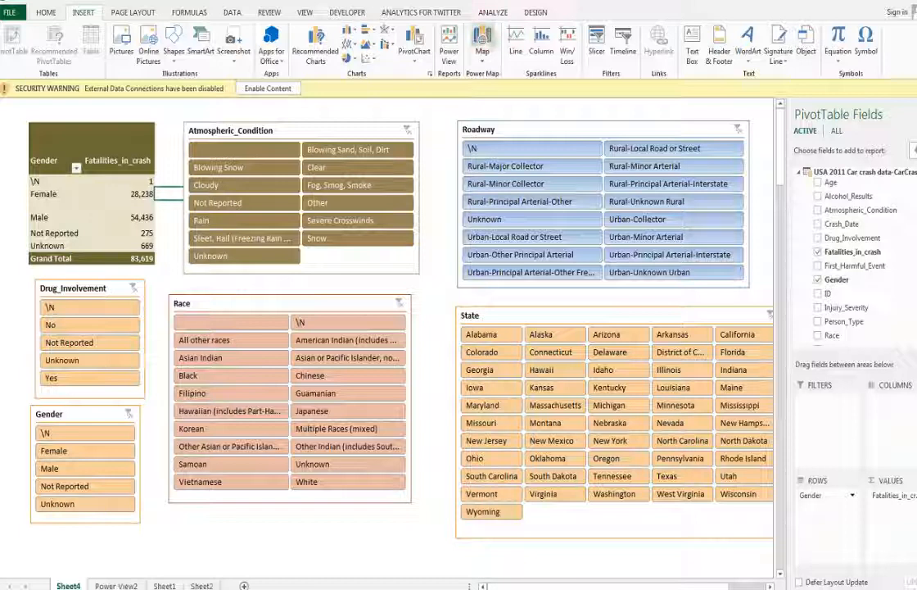
# Step: Open the existing Power Map tour of the crash data and play the fatalities timeline on the globe
pyautogui.click(482, 39)
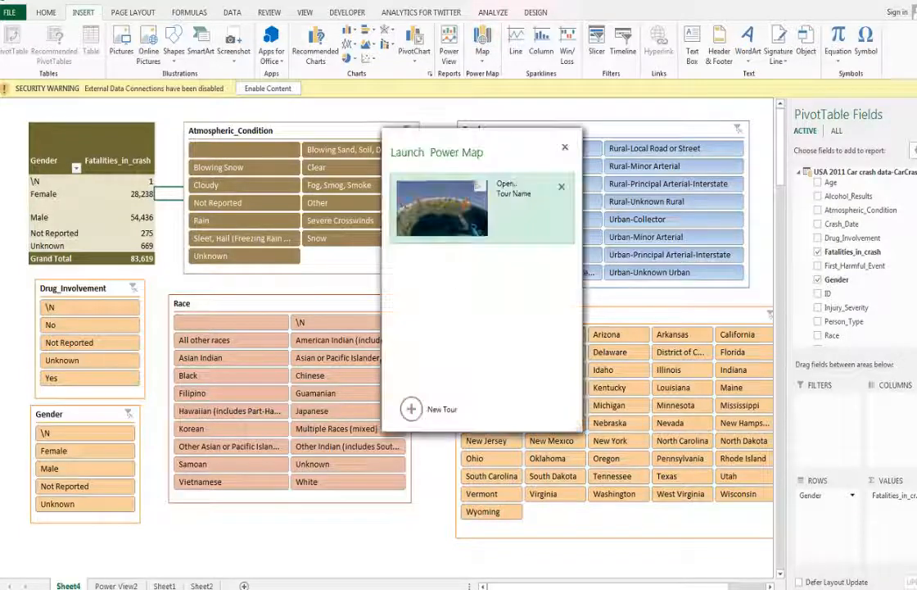
pyautogui.click(442, 209)
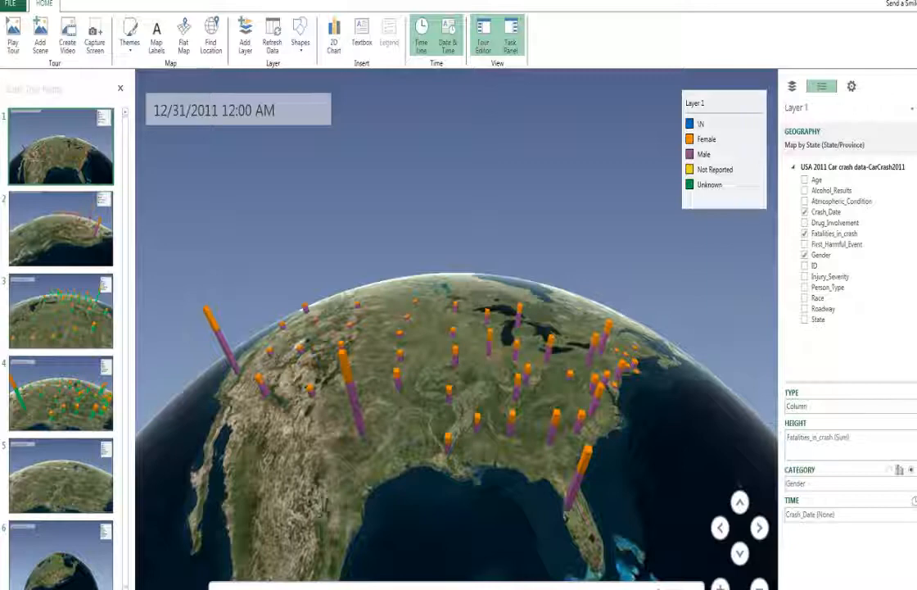
pyautogui.moveTo(503, 425); pyautogui.dragTo(480, 383)
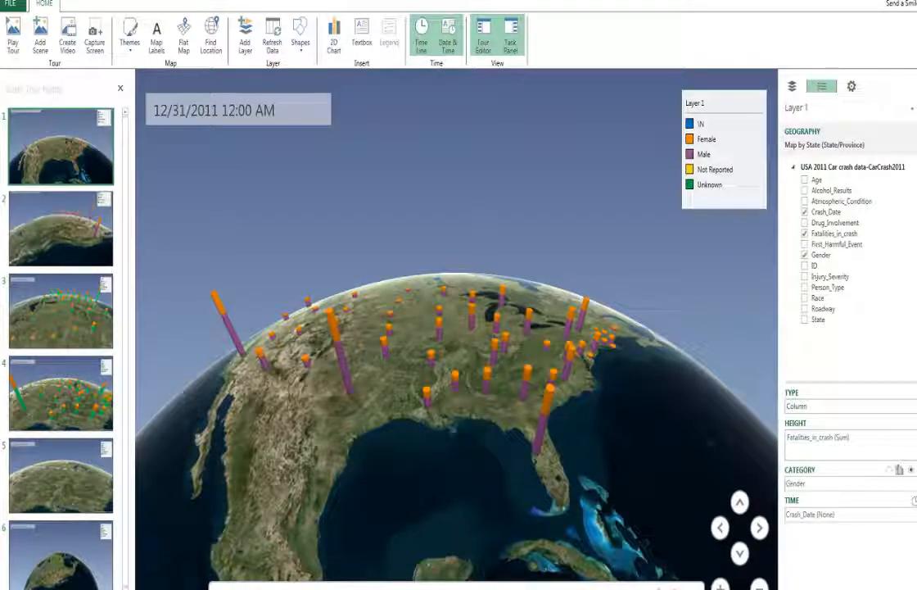
pyautogui.moveTo(461, 340); pyautogui.dragTo(473, 364)
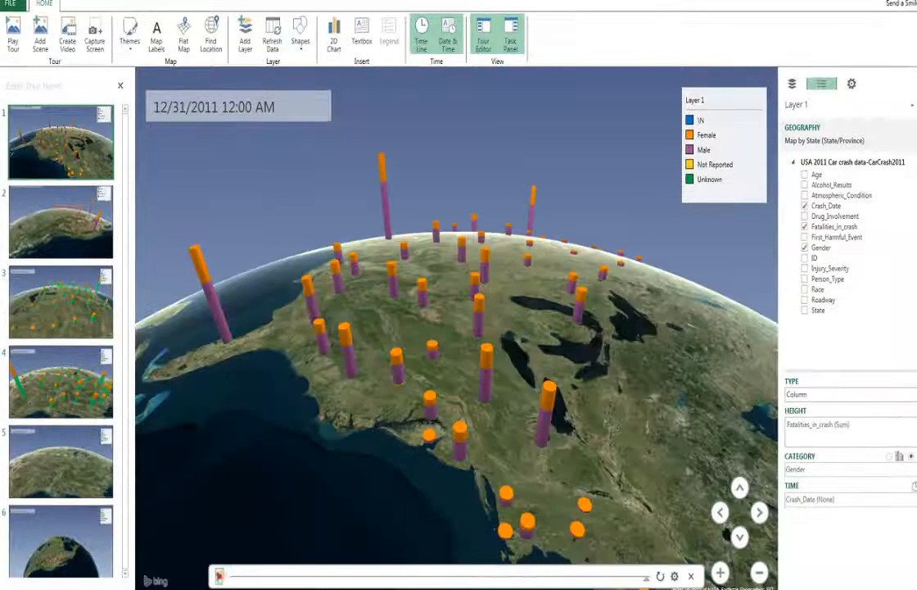
pyautogui.click(220, 576)
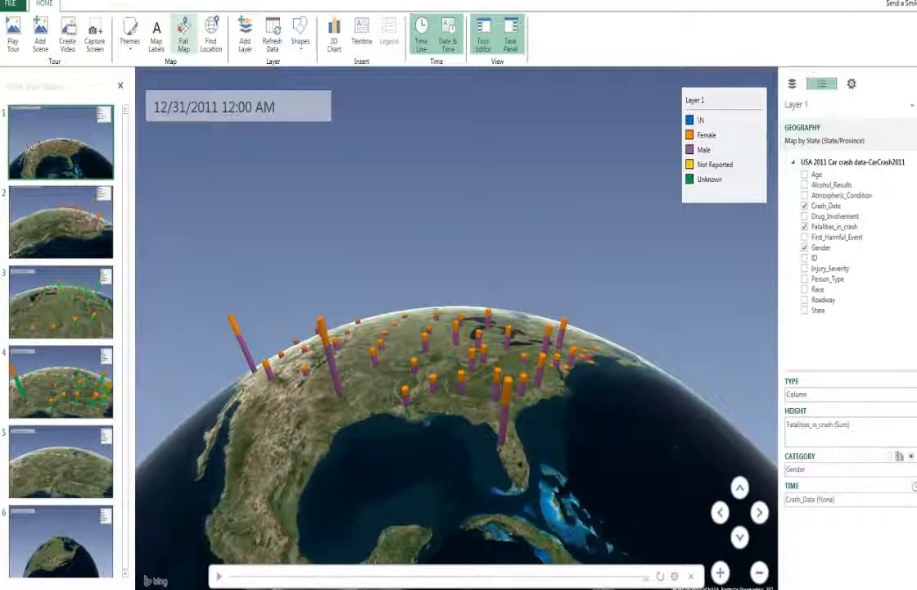
# Step: Change the first scene to a flat map with map labels and play the tour
pyautogui.click(184, 34)
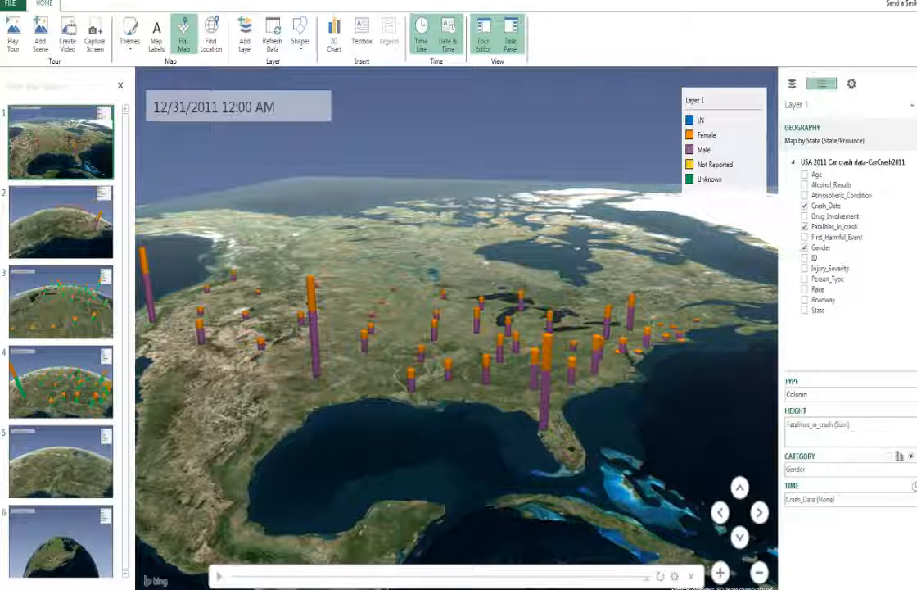
pyautogui.click(157, 37)
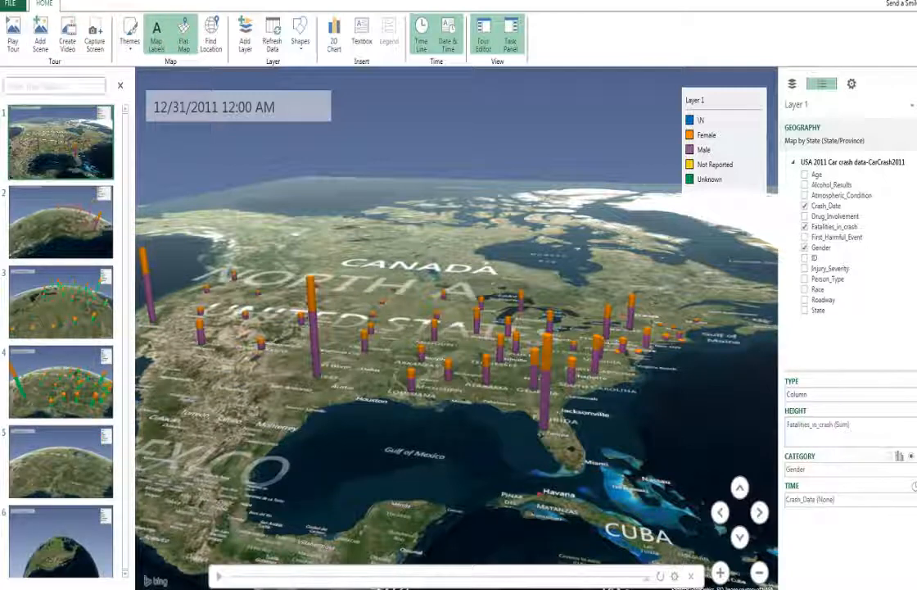
pyautogui.click(13, 40)
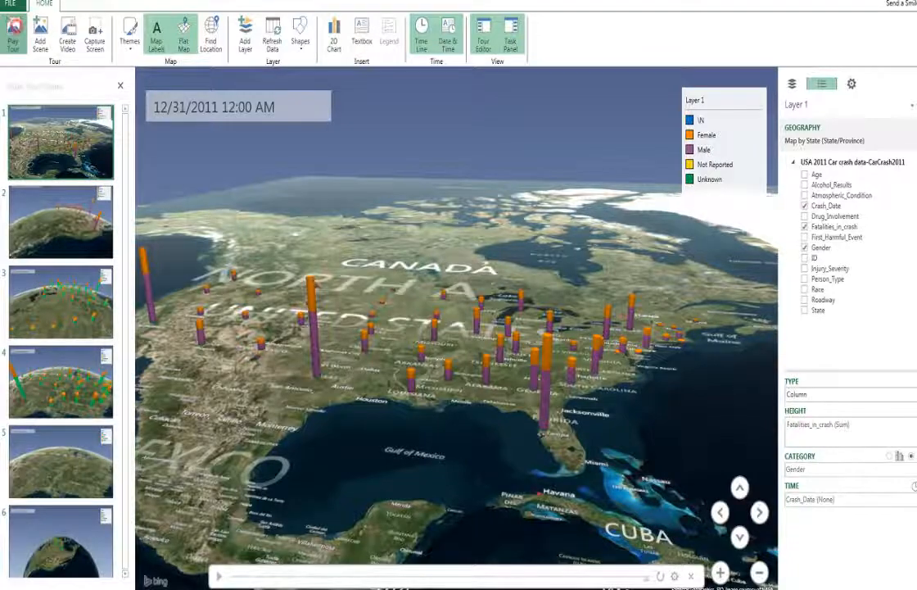